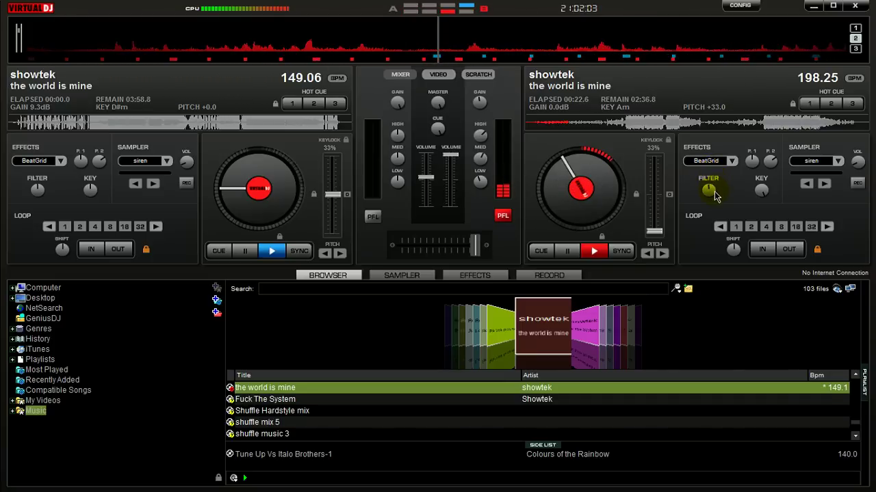
Step: Apply the Flanger effect to the playing track on deck 2, and return the effect selection to BeatGrid
{"action": "left_click", "coordinate": [731, 161]}
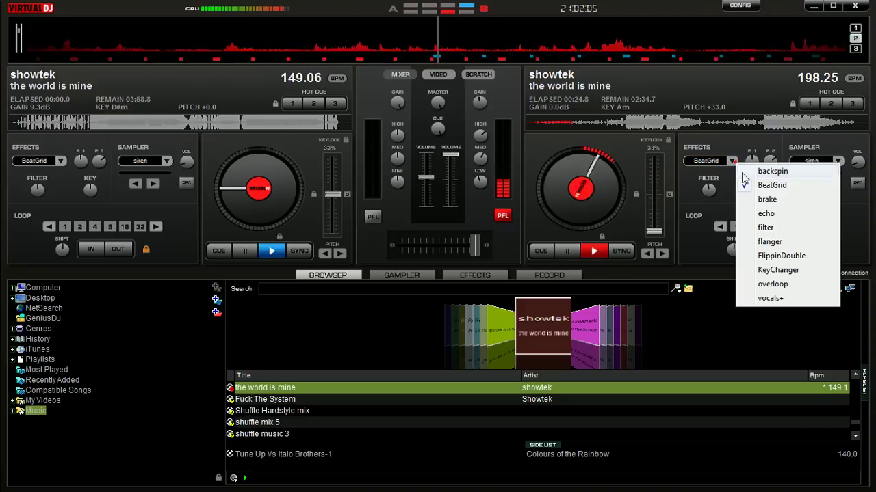
{"action": "left_click", "coordinate": [771, 242]}
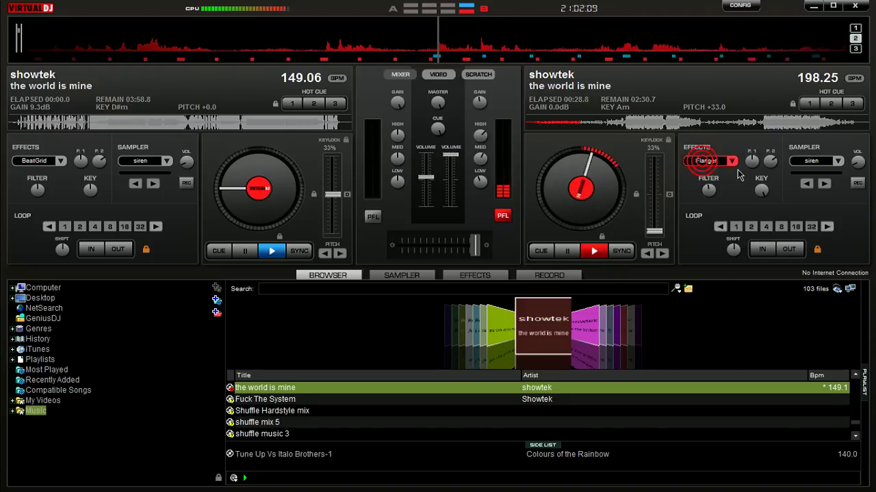
{"action": "left_click", "coordinate": [731, 162]}
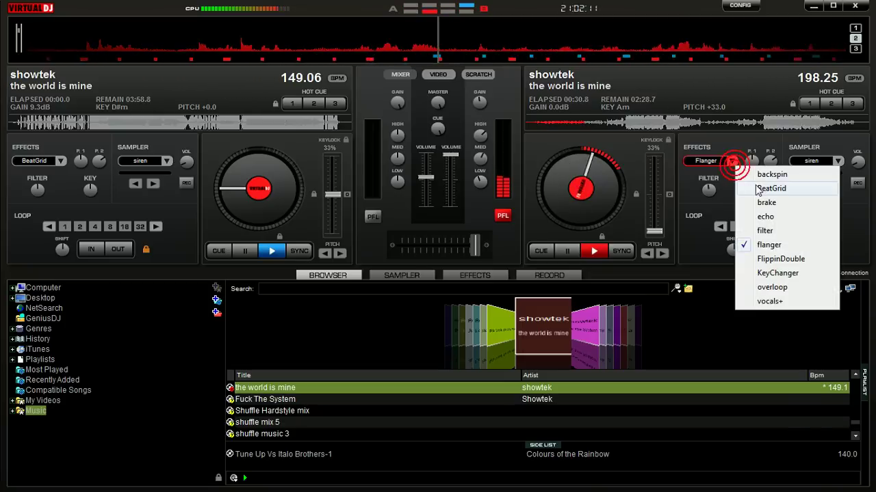
{"action": "left_click", "coordinate": [763, 188]}
Step: Trigger the siren sample from deck 2's sampler and reduce the deck's pitch to +22.0
{"action": "left_click", "coordinate": [810, 162]}
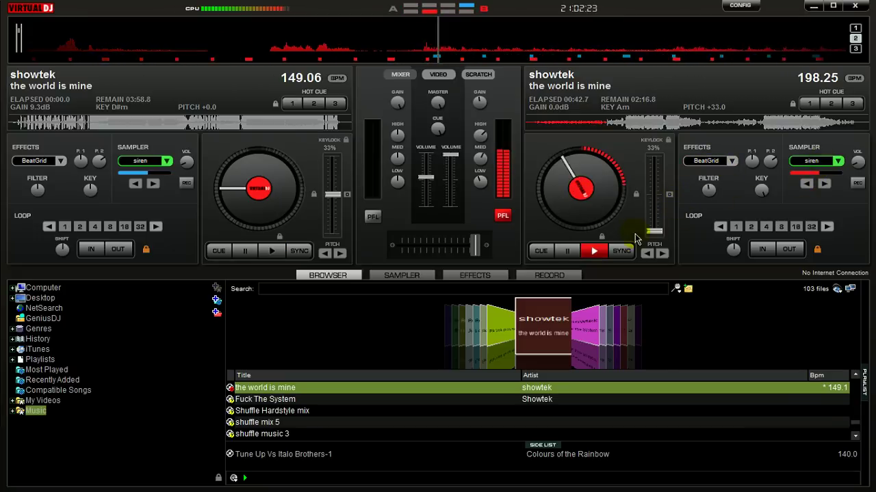
{"action": "left_click_drag", "start_coordinate": [654, 231], "coordinate": [654, 219]}
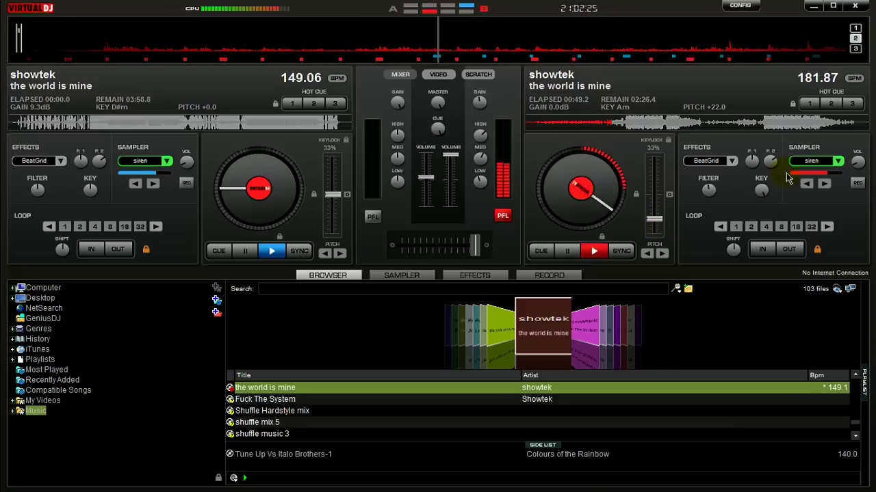
Step: Toggle the BeatGrid effect on and off on deck 2 and lower the track's key to G#m
{"action": "left_click", "coordinate": [706, 160]}
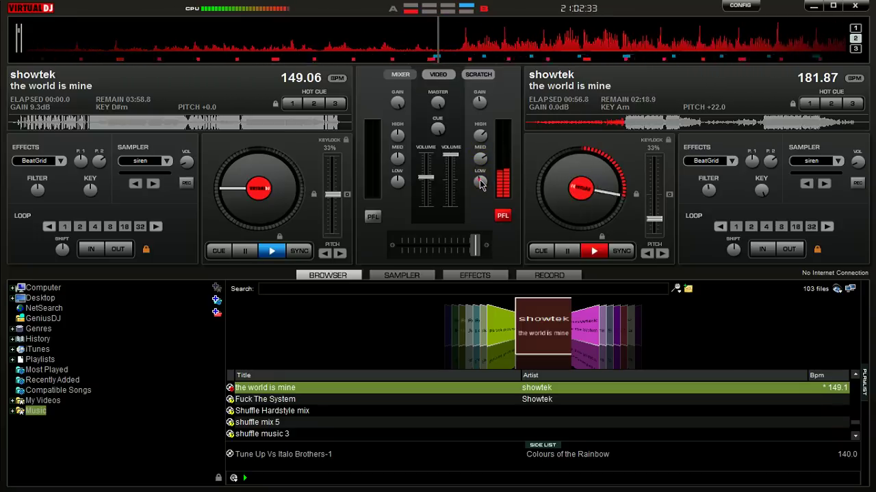
{"action": "left_click", "coordinate": [731, 161]}
{"action": "left_click", "coordinate": [703, 162]}
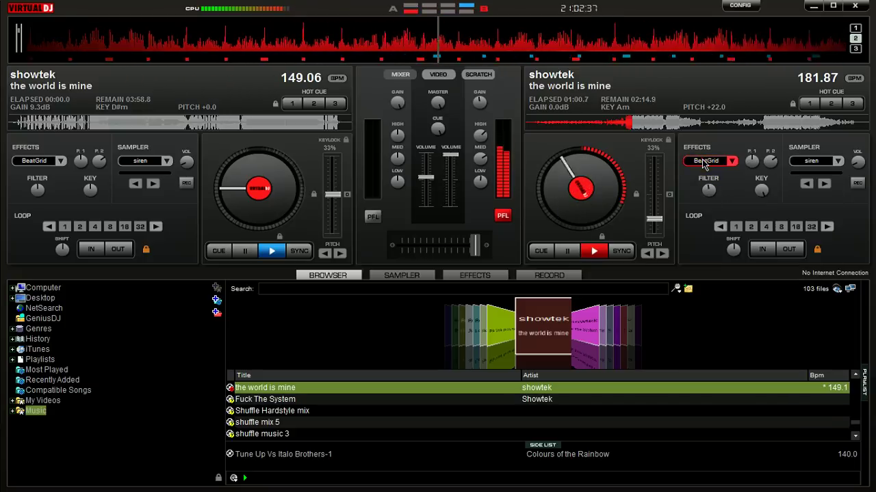
{"action": "left_click", "coordinate": [703, 162]}
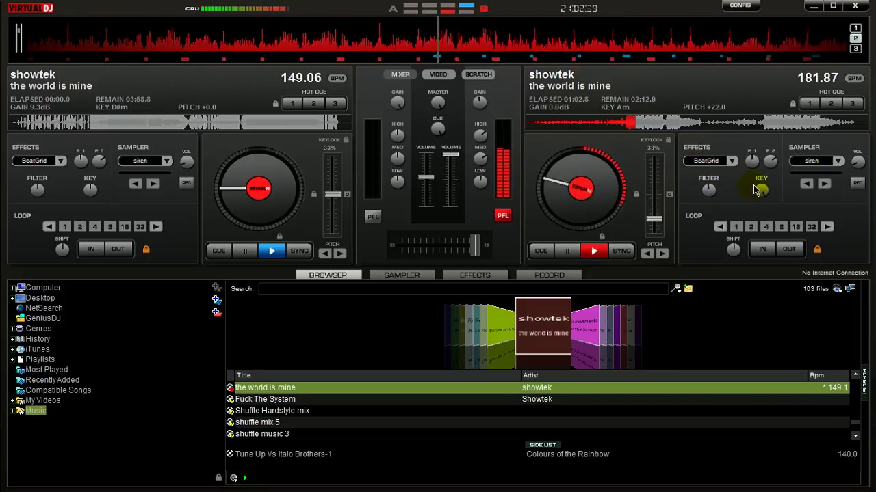
{"action": "left_click_drag", "start_coordinate": [761, 193], "coordinate": [762, 204]}
Step: Switch deck 2's effect to Flanger and back to BeatGrid while the track plays
{"action": "left_click", "coordinate": [730, 160]}
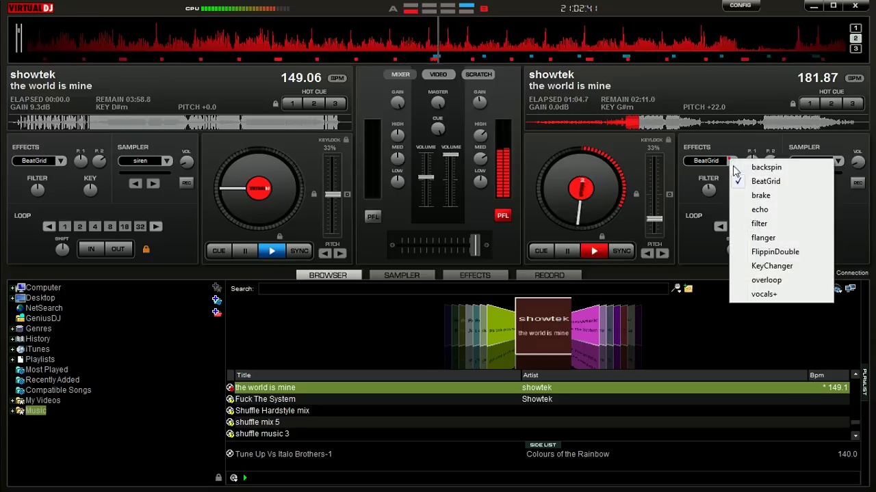
{"action": "left_click", "coordinate": [763, 238]}
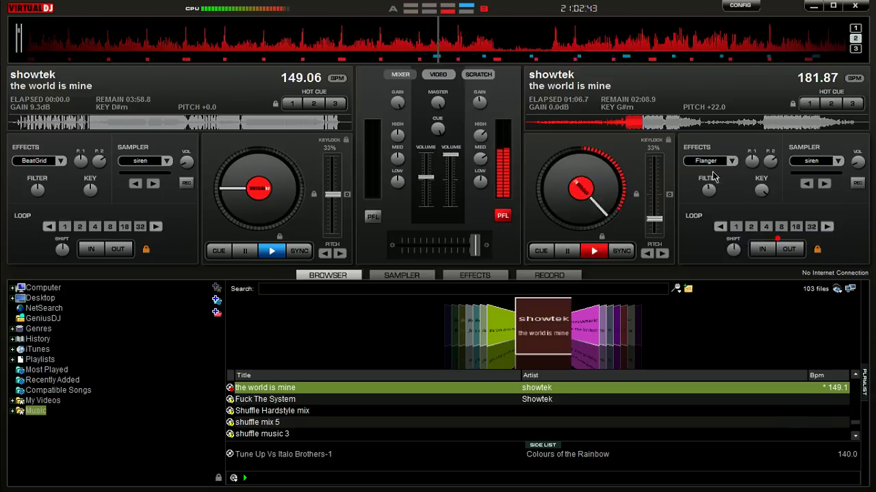
{"action": "left_click", "coordinate": [732, 162]}
{"action": "left_click", "coordinate": [763, 182]}
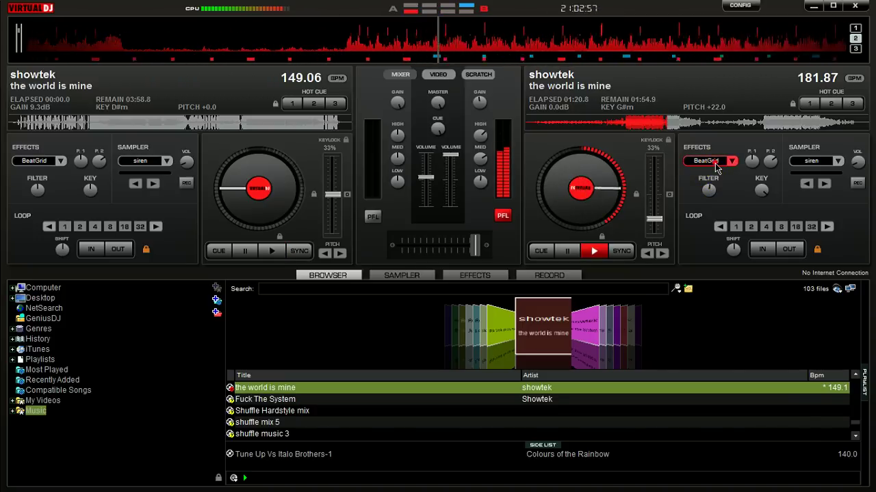
Step: Trigger the siren sample on deck 2 and change the deck's effect to backspin
{"action": "left_click", "coordinate": [825, 161]}
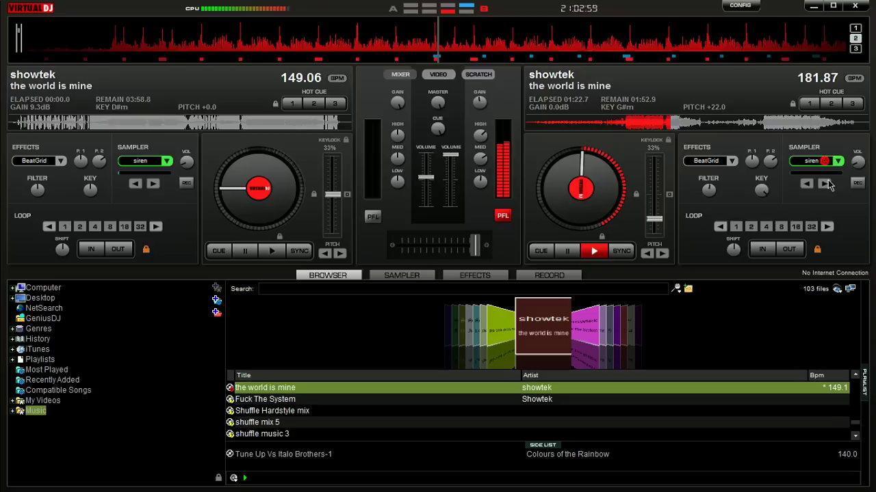
{"action": "left_click", "coordinate": [726, 161]}
{"action": "left_click", "coordinate": [735, 161]}
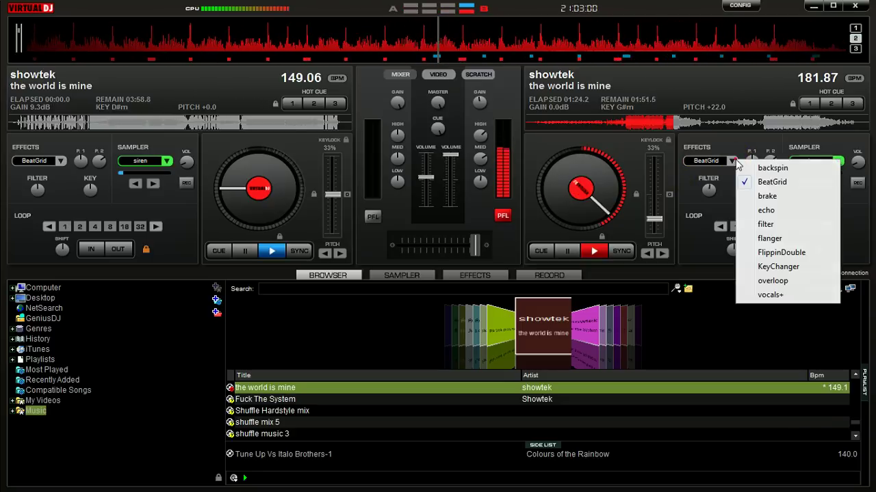
{"action": "left_click", "coordinate": [773, 171]}
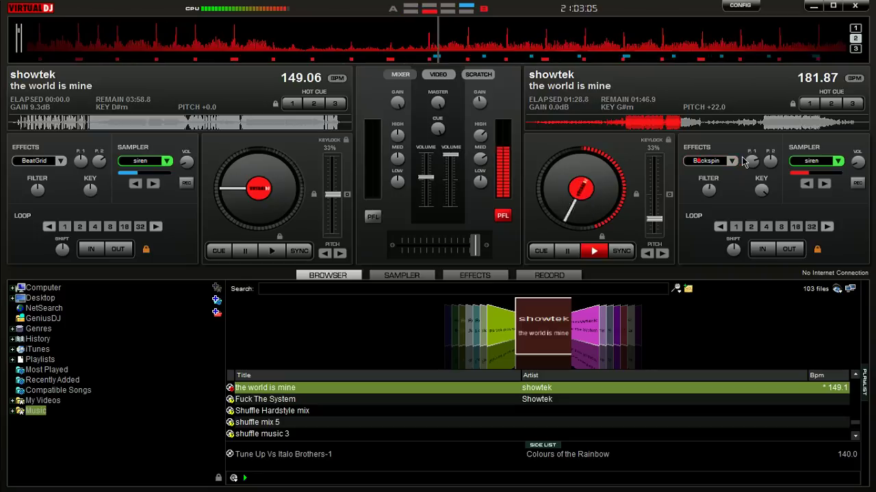
Step: Replace backspin with an active Flanger on deck 2, and return the effect to BeatGrid
{"action": "left_click", "coordinate": [733, 161]}
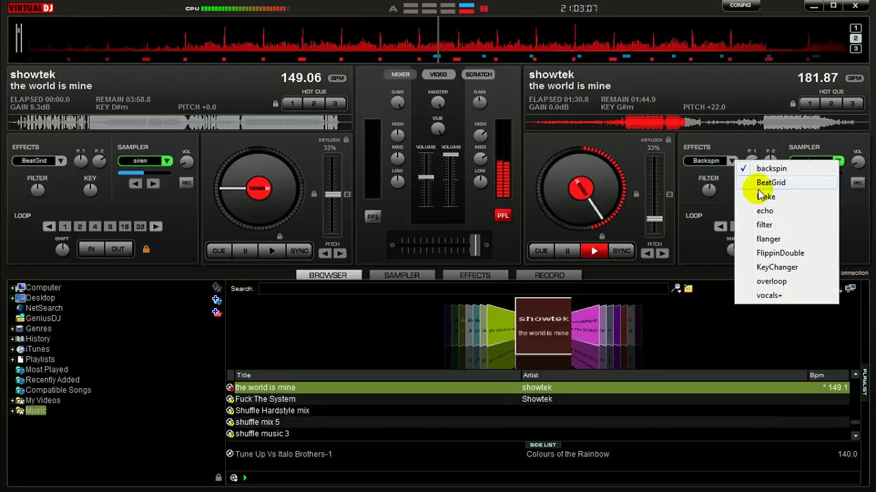
{"action": "left_click", "coordinate": [769, 238]}
{"action": "left_click", "coordinate": [708, 161]}
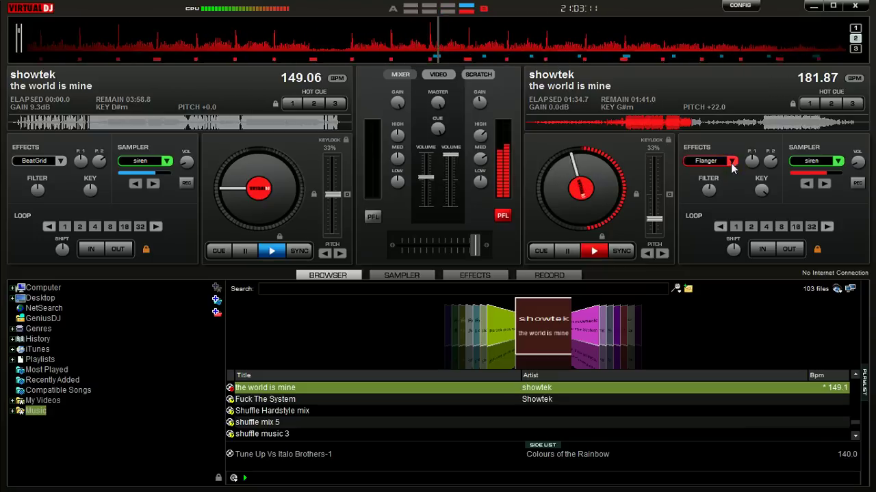
{"action": "left_click", "coordinate": [732, 163]}
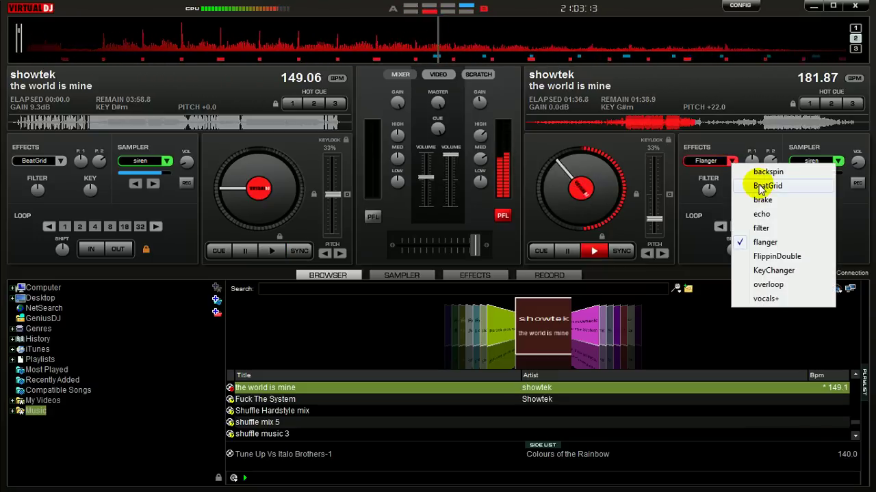
{"action": "left_click", "coordinate": [760, 187]}
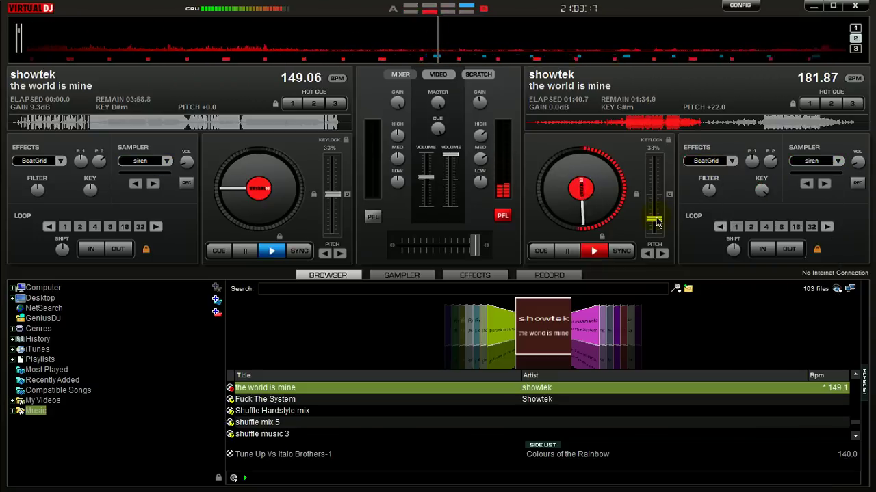
Step: Slow deck 2 down to a pitch of -33.0 and set its key to Am
{"action": "left_click_drag", "start_coordinate": [656, 221], "coordinate": [655, 218]}
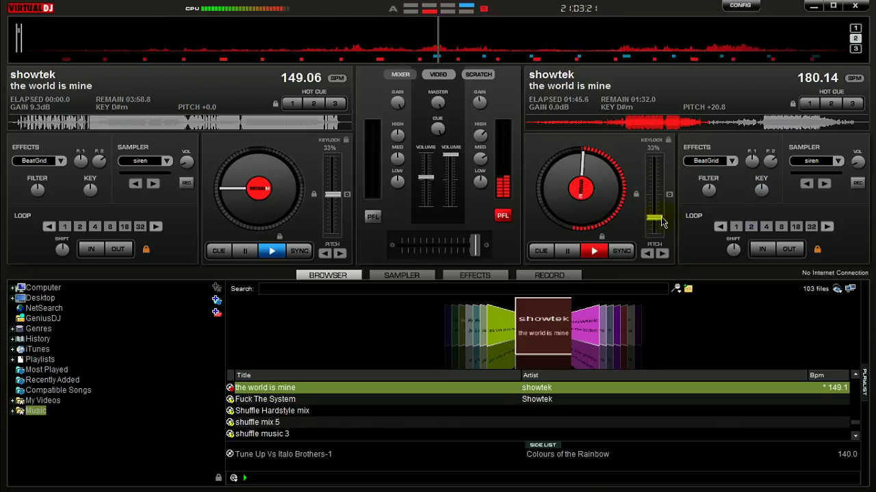
{"action": "left_click_drag", "start_coordinate": [655, 219], "coordinate": [657, 158]}
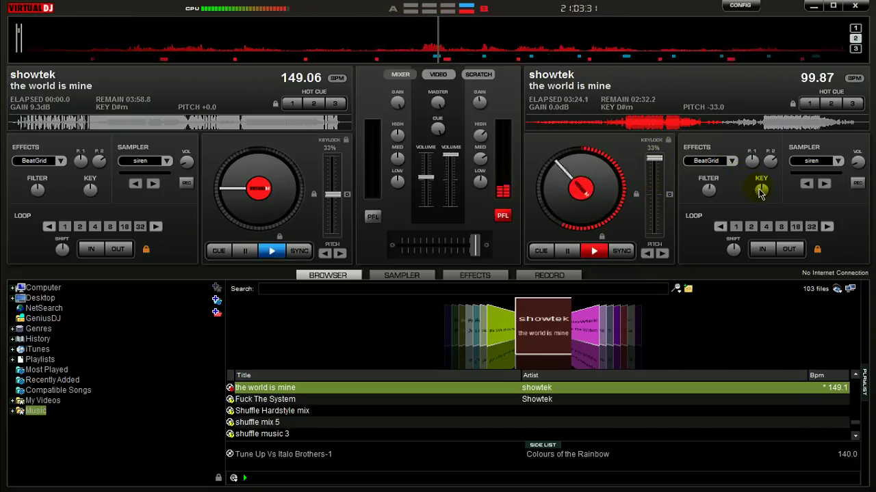
{"action": "left_click_drag", "start_coordinate": [761, 193], "coordinate": [769, 172]}
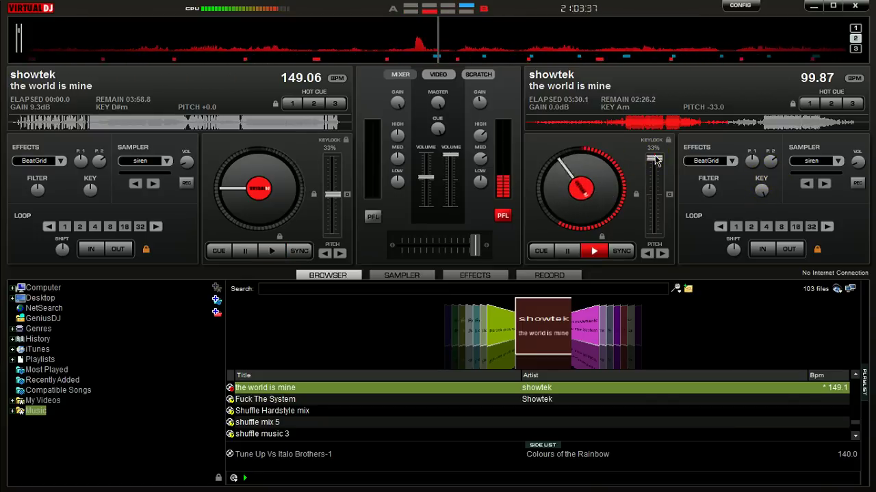
Step: Raise deck 2's pitch to +26.0 in stages and lower its key to G#m
{"action": "left_click_drag", "start_coordinate": [652, 159], "coordinate": [658, 211]}
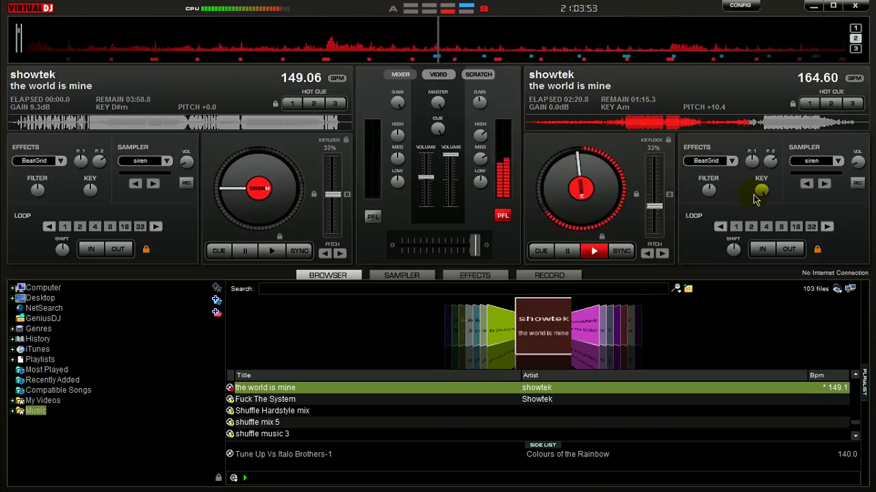
{"action": "left_click_drag", "start_coordinate": [755, 198], "coordinate": [756, 203]}
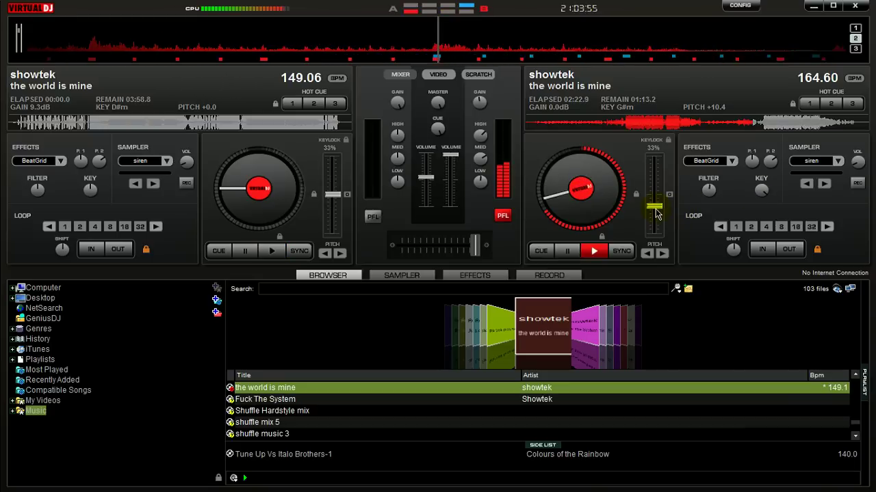
{"action": "left_click_drag", "start_coordinate": [656, 212], "coordinate": [660, 230]}
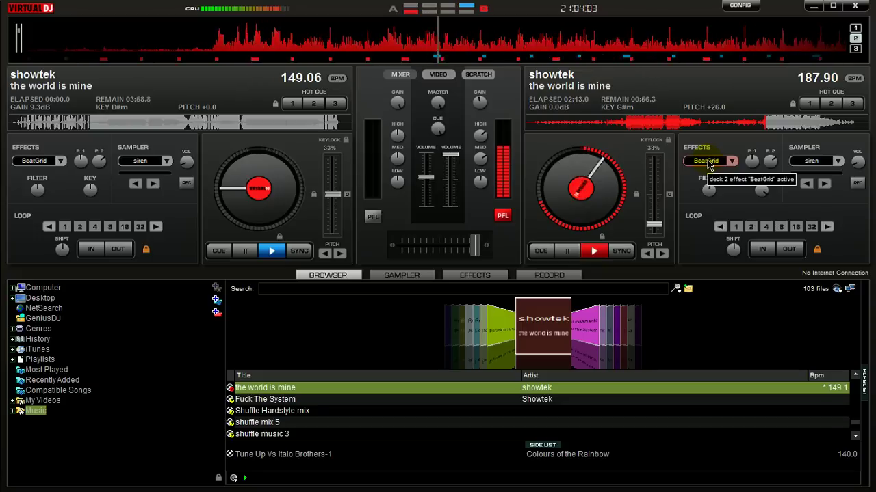
Step: Activate the Flanger effect briefly on deck 2 and change the effect back to BeatGrid
{"action": "left_click", "coordinate": [730, 162]}
{"action": "left_click", "coordinate": [775, 244]}
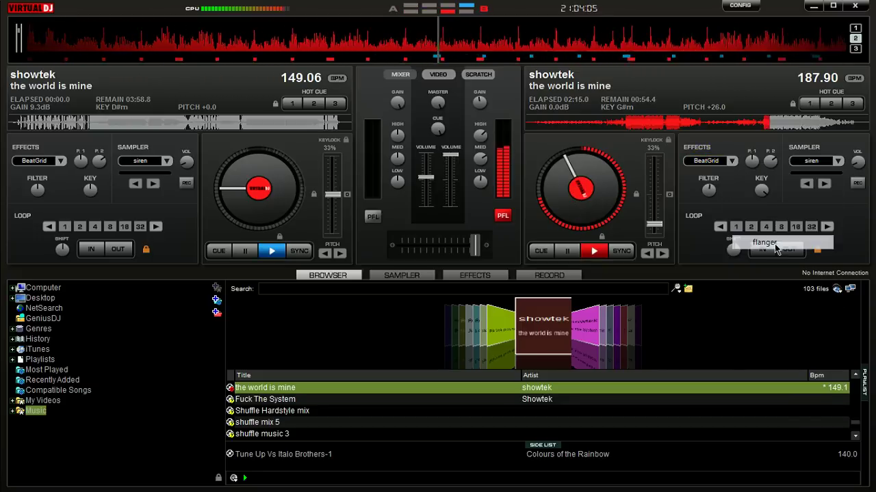
{"action": "left_click", "coordinate": [716, 162]}
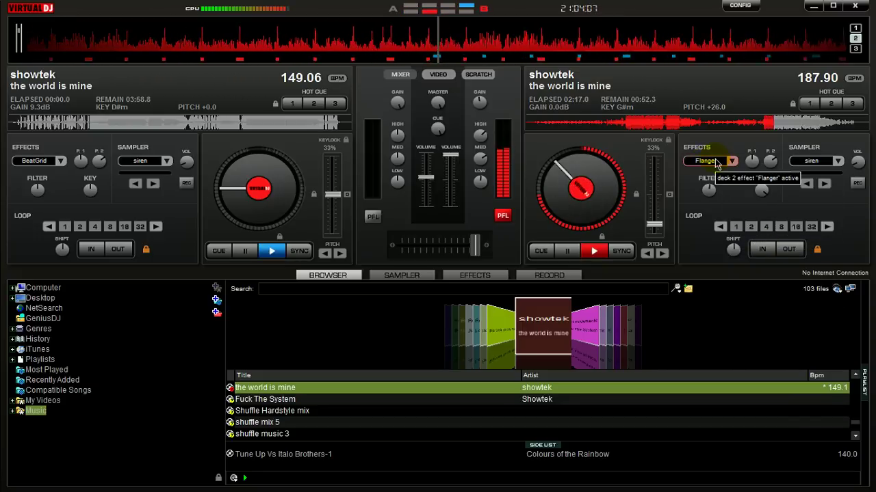
{"action": "left_click", "coordinate": [730, 161]}
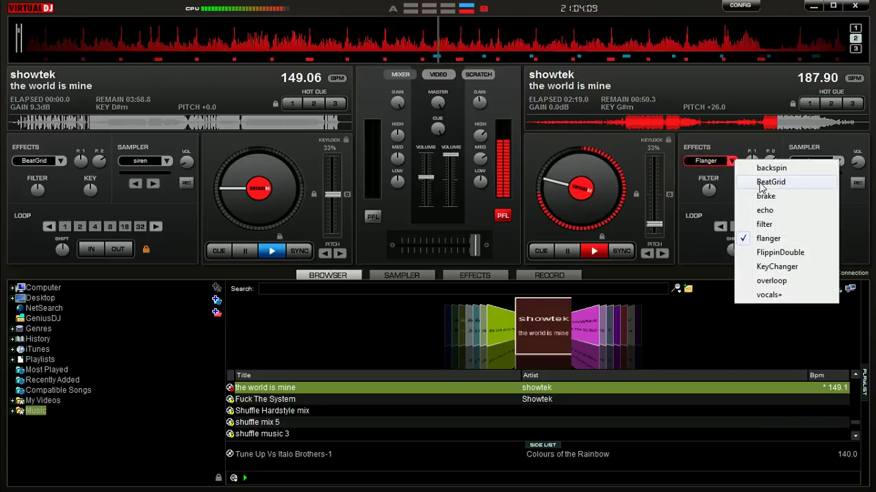
{"action": "left_click", "coordinate": [768, 182]}
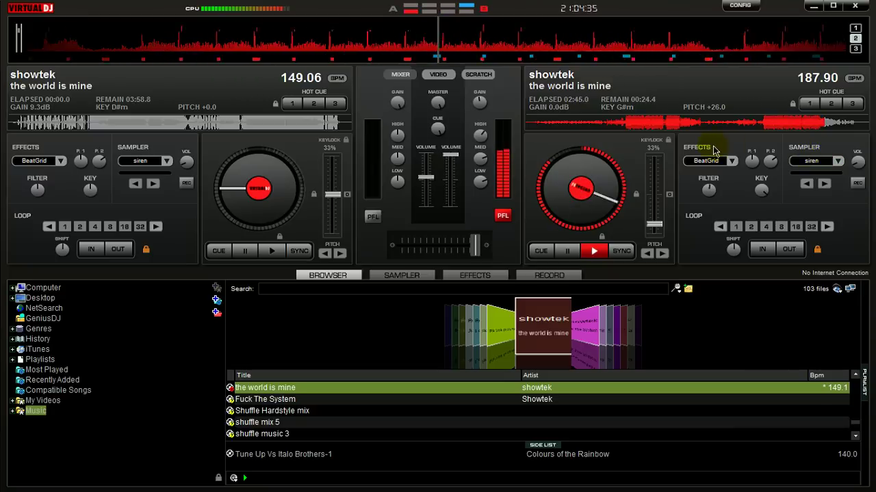
Step: Play the siren sample on deck 2 with the BeatGrid effect and drop the pitch to -33.0
{"action": "left_click", "coordinate": [811, 161]}
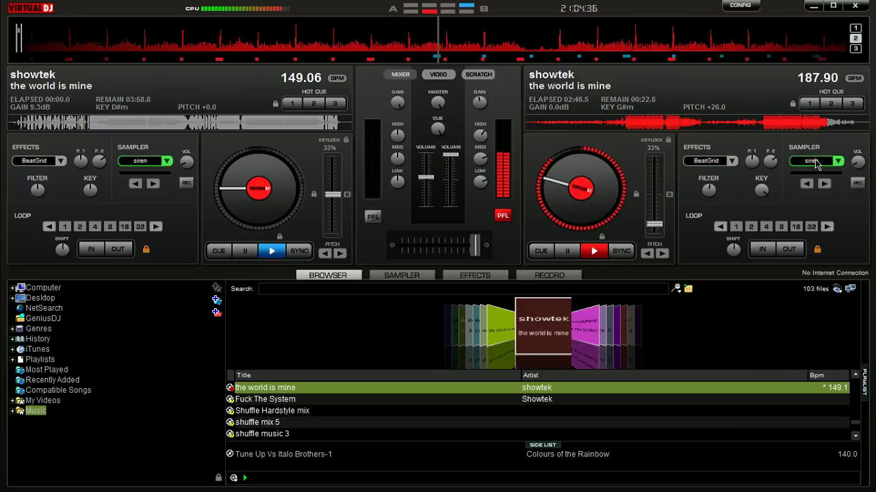
{"action": "left_click", "coordinate": [714, 162]}
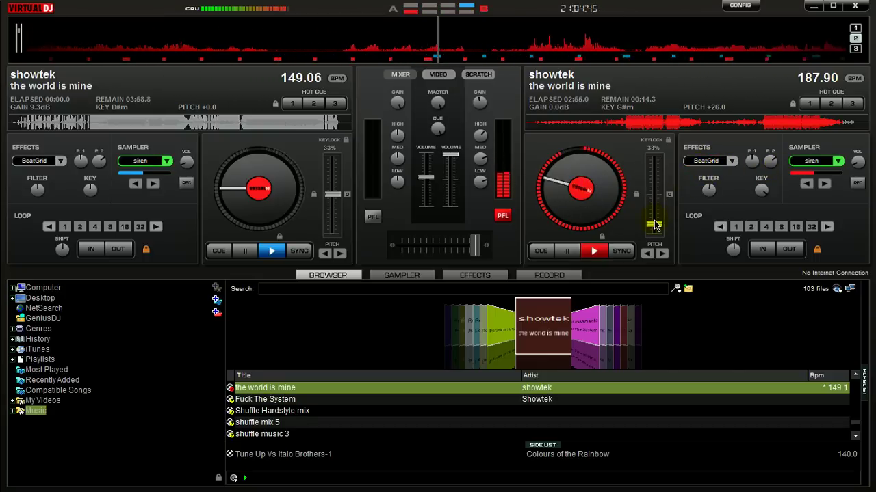
{"action": "left_click_drag", "start_coordinate": [655, 225], "coordinate": [657, 161]}
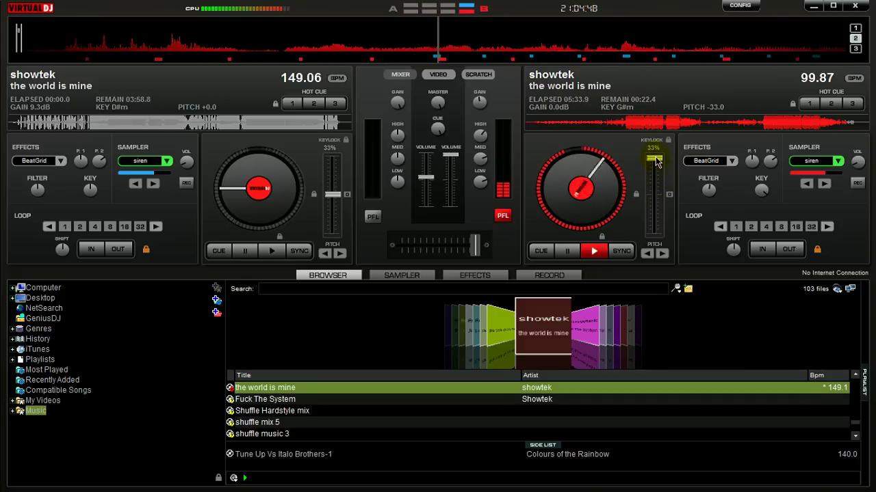
{"action": "left_click", "coordinate": [700, 165]}
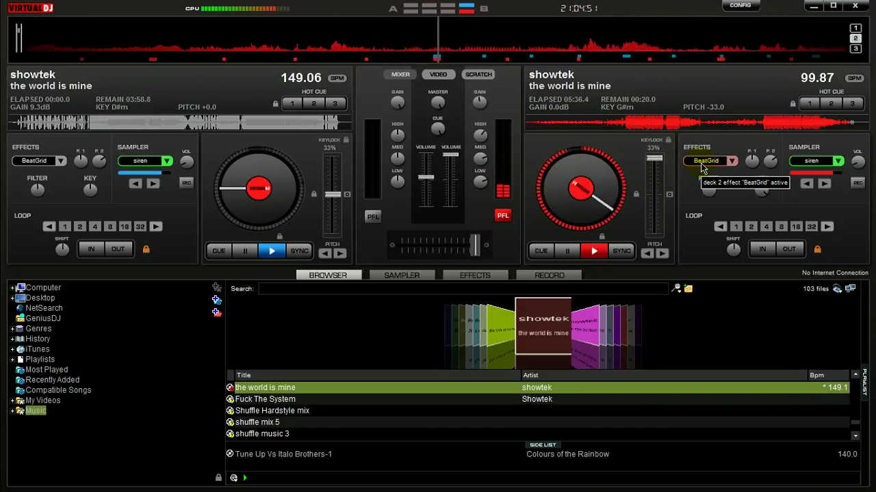